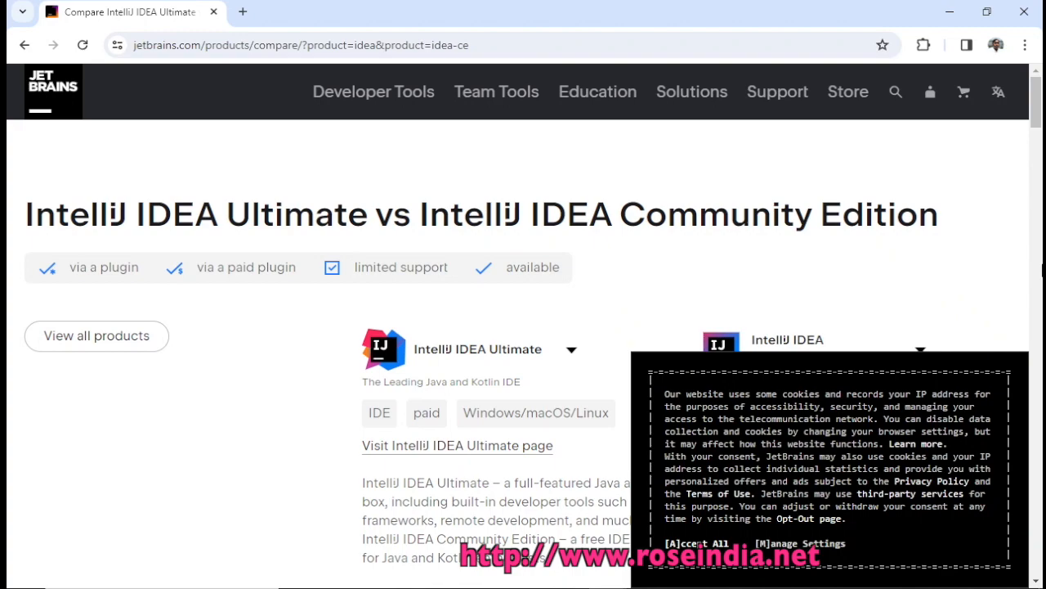
Step: Accept the site's cookies, and in a new browser tab search Google for "download intellij idea community edition"
{"action": "left_click", "coordinate": [695, 543]}
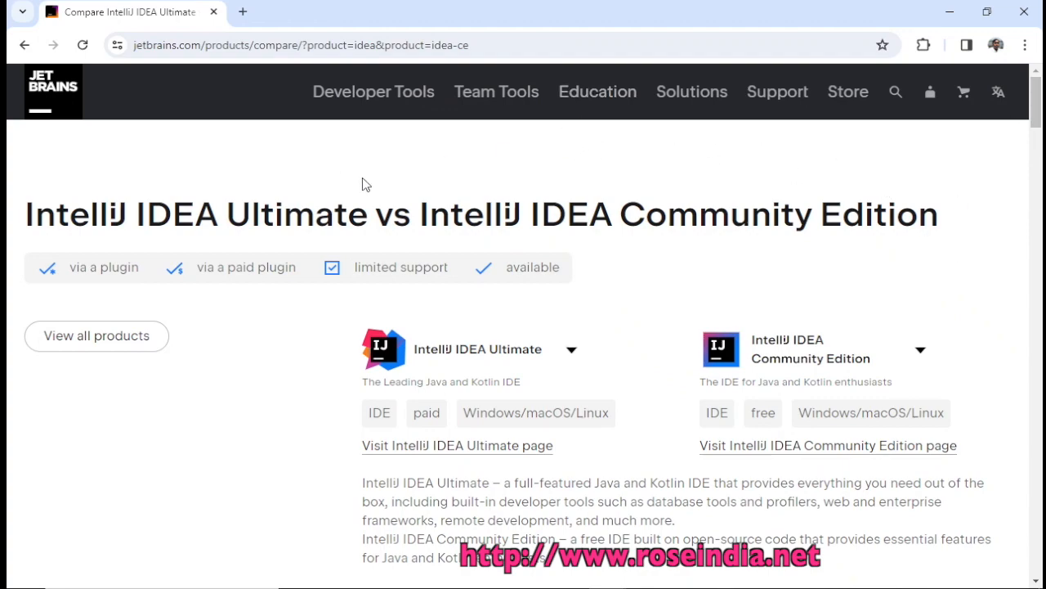
{"action": "left_click", "coordinate": [243, 12]}
{"action": "type", "text": "go"}
{"action": "key", "text": "Return"}
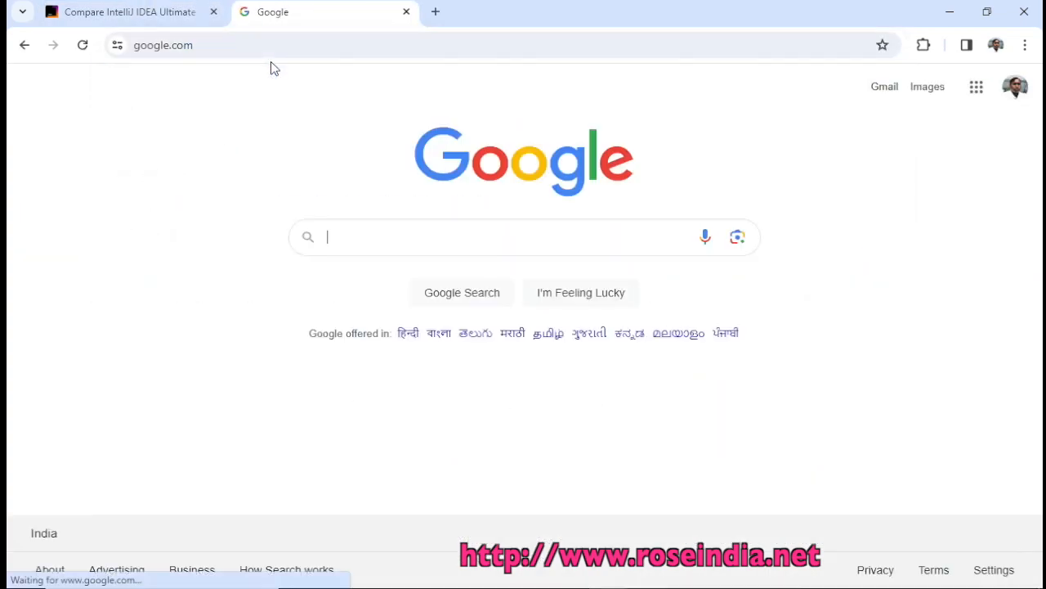
{"action": "type", "text": "download int"}
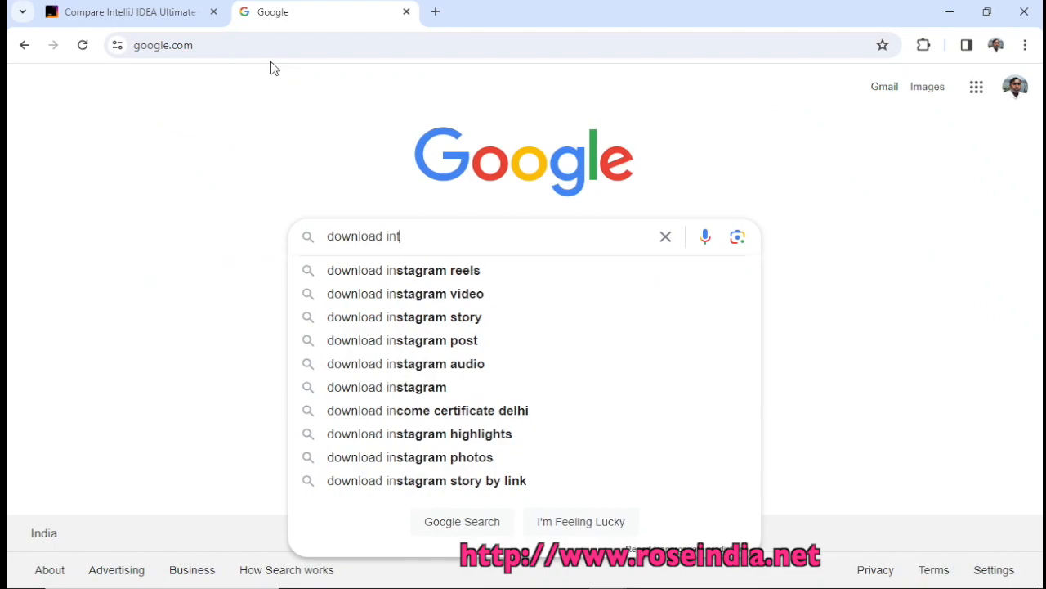
{"action": "type", "text": "ellij"}
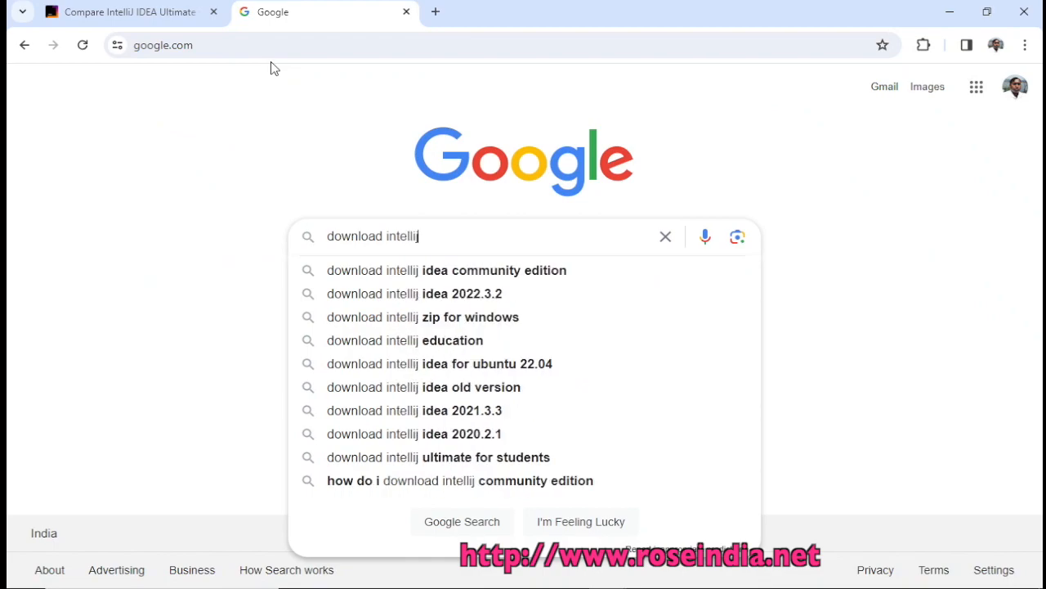
{"action": "key", "text": "Down"}
{"action": "key", "text": "Return"}
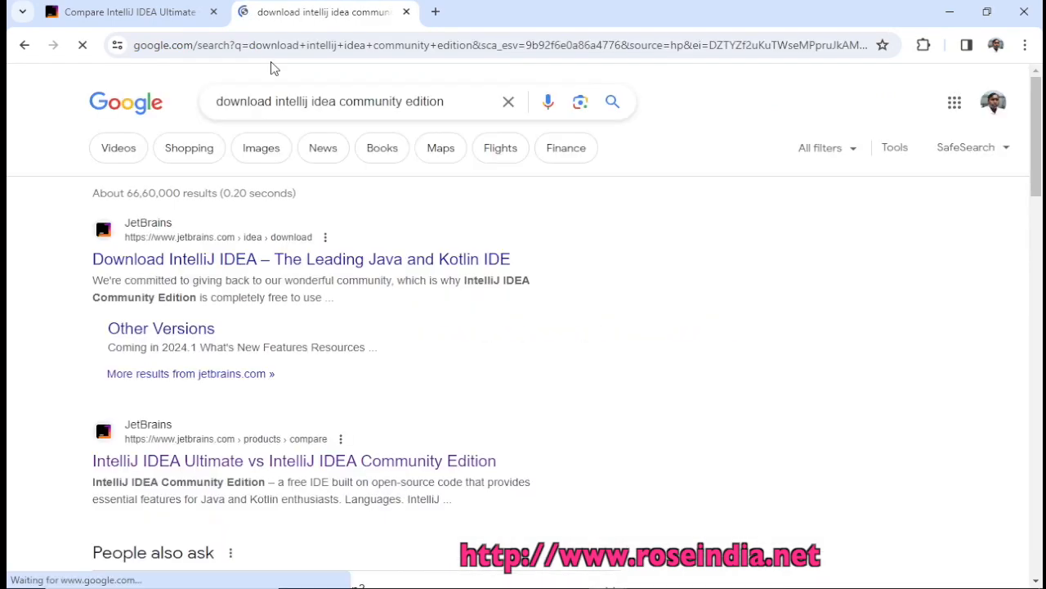
Step: Open the IntelliJ IDEA Ultimate vs Community Edition comparison, dismiss the interaction-recording request, and find the download links
{"action": "left_click", "coordinate": [405, 475]}
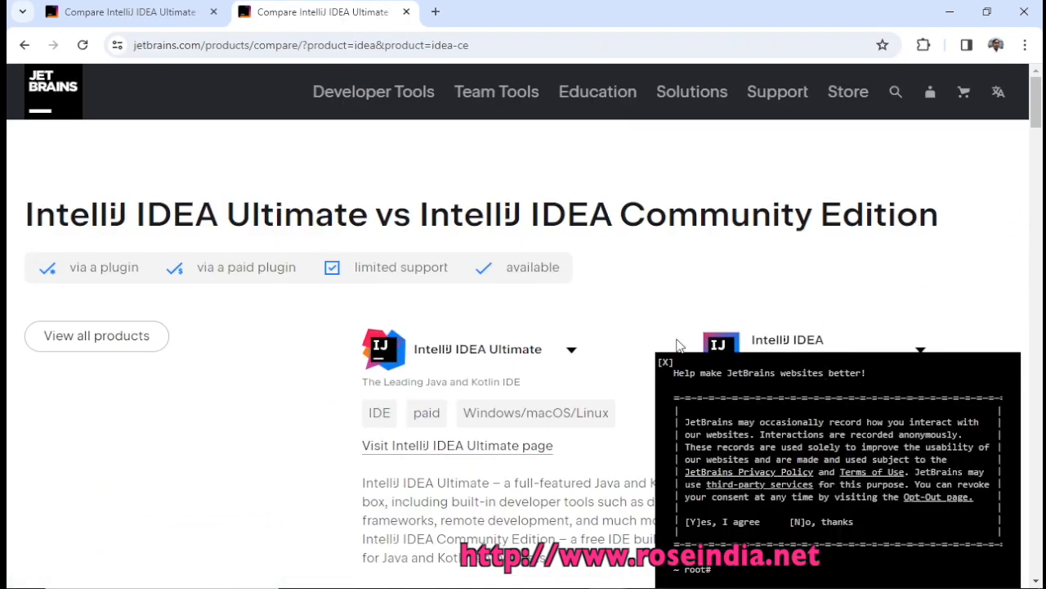
{"action": "left_click", "coordinate": [666, 362]}
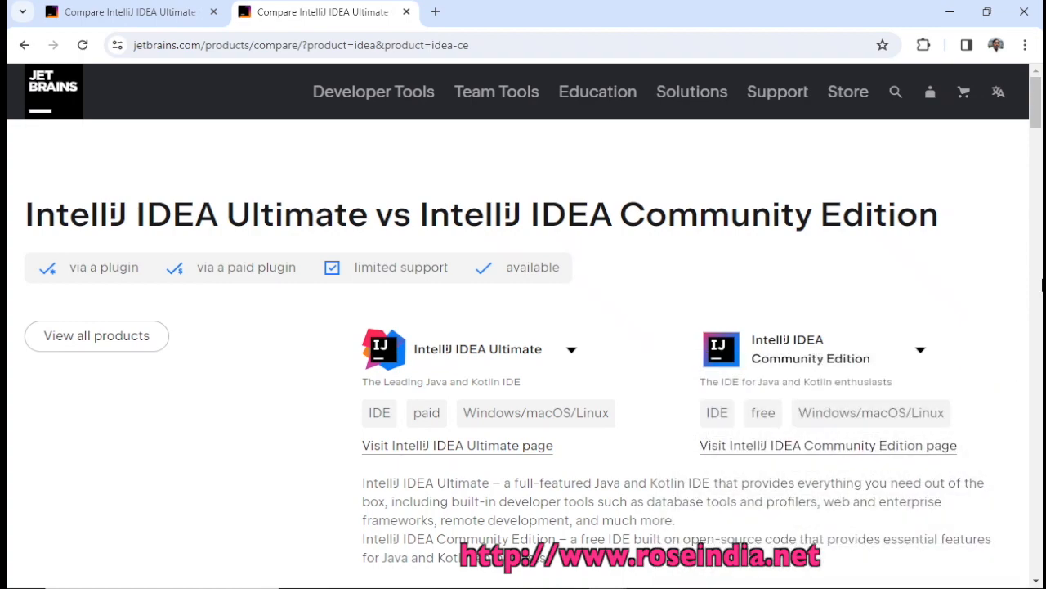
{"action": "scroll", "coordinate": [1039, 119], "scroll_direction": "down", "scroll_amount": 2}
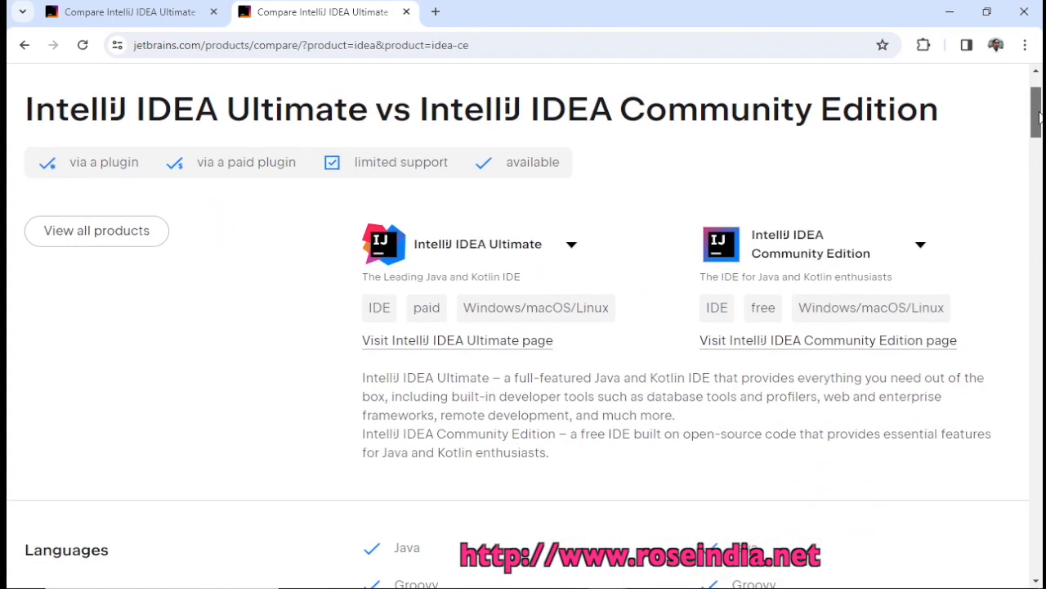
{"action": "left_click_drag", "start_coordinate": [1039, 119], "coordinate": [1033, 508]}
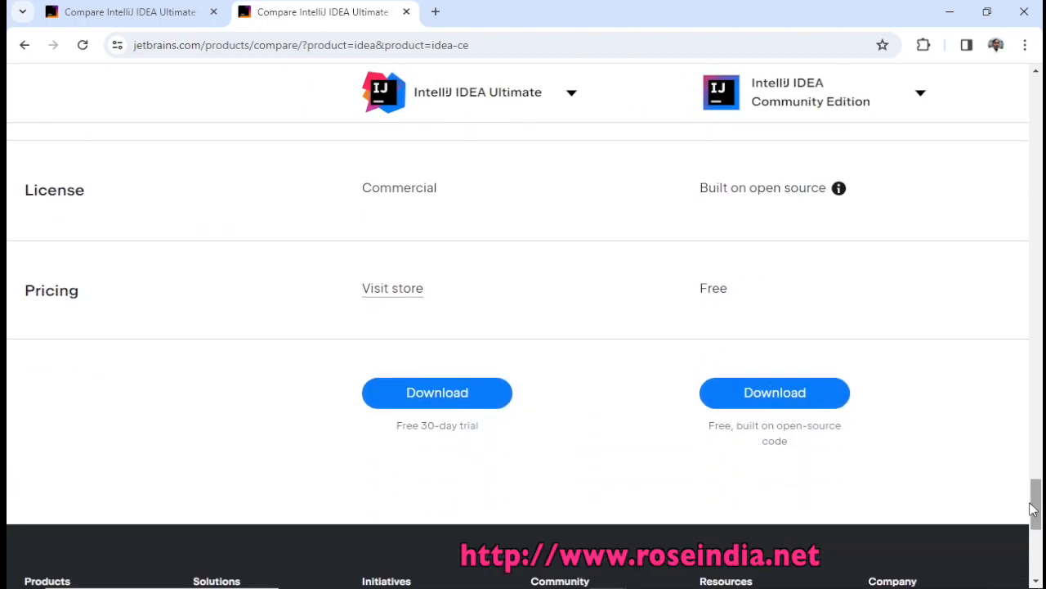
Step: Download the Windows .exe installer of IntelliJ IDEA Community Edition
{"action": "left_click", "coordinate": [748, 393]}
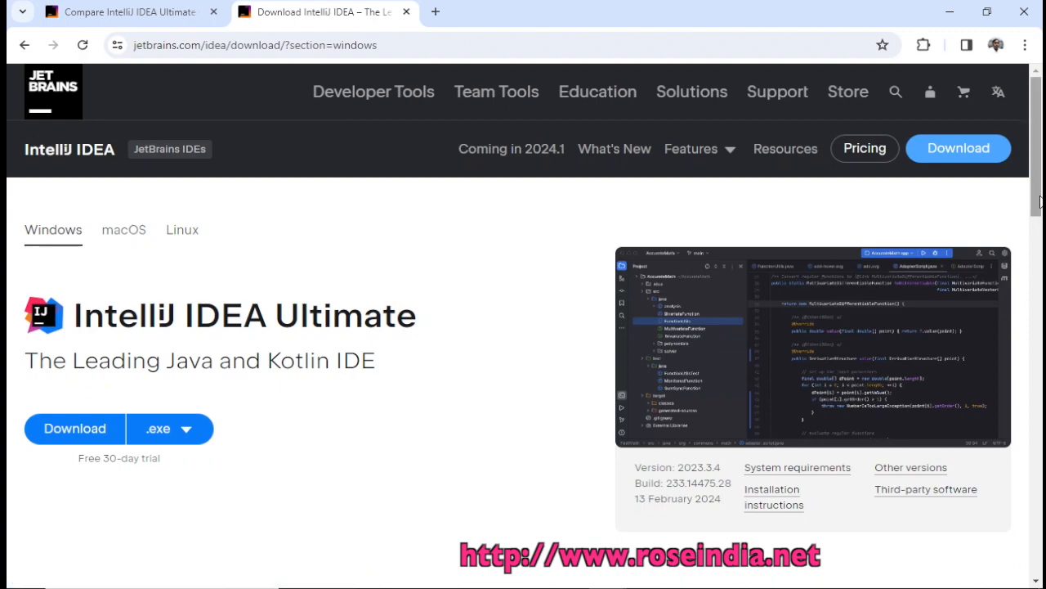
{"action": "left_click_drag", "start_coordinate": [1041, 199], "coordinate": [1041, 331]}
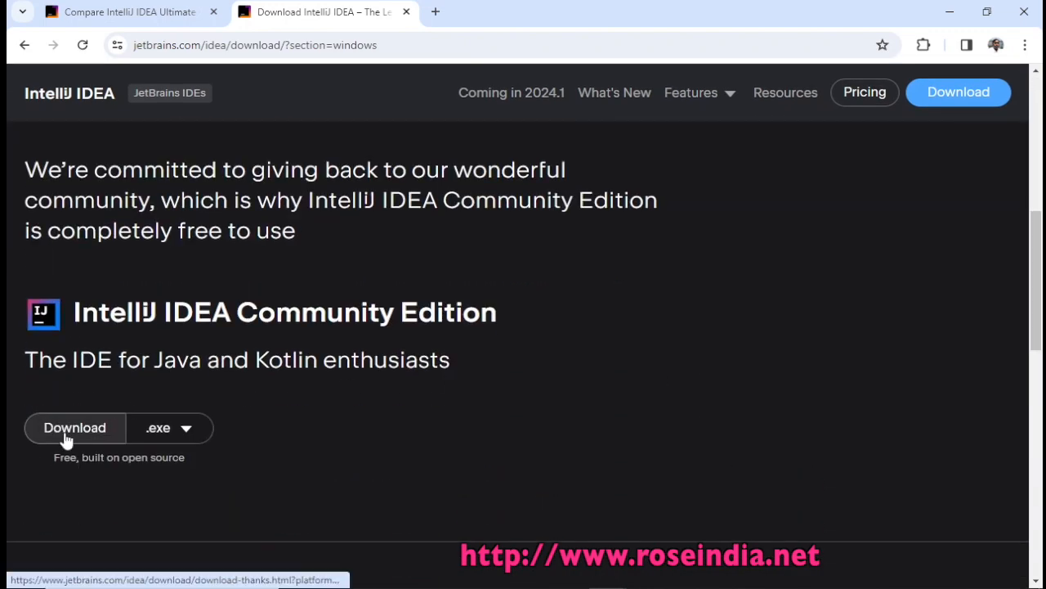
{"action": "left_click", "coordinate": [33, 434]}
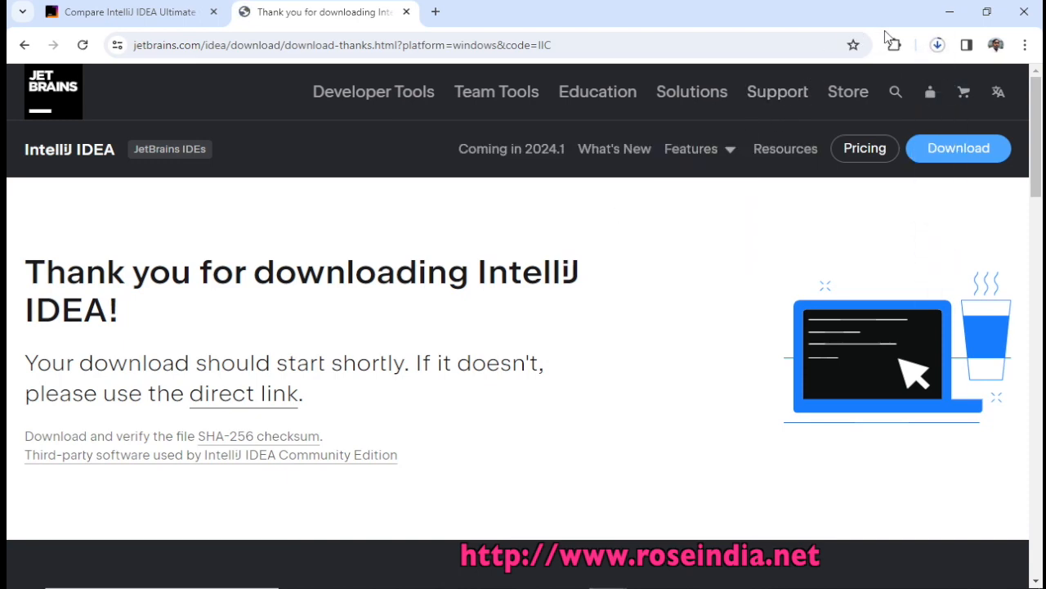
Step: Run the downloaded ideaIC-2023.3.4.exe and start the installation with the default destination folder and the JetBrains Start Menu folder
{"action": "left_click", "coordinate": [938, 44]}
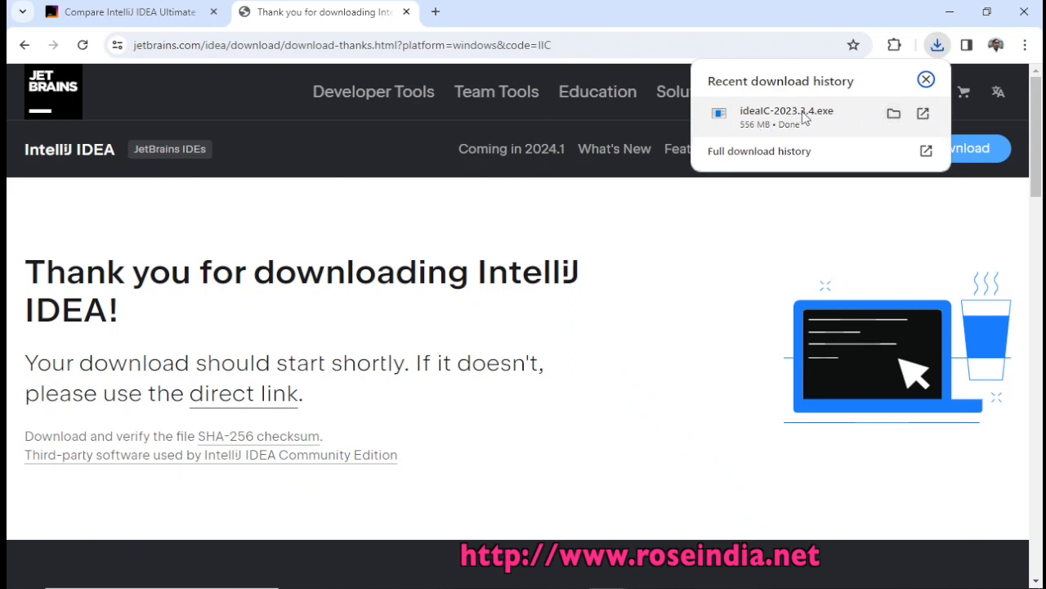
{"action": "left_click", "coordinate": [754, 118]}
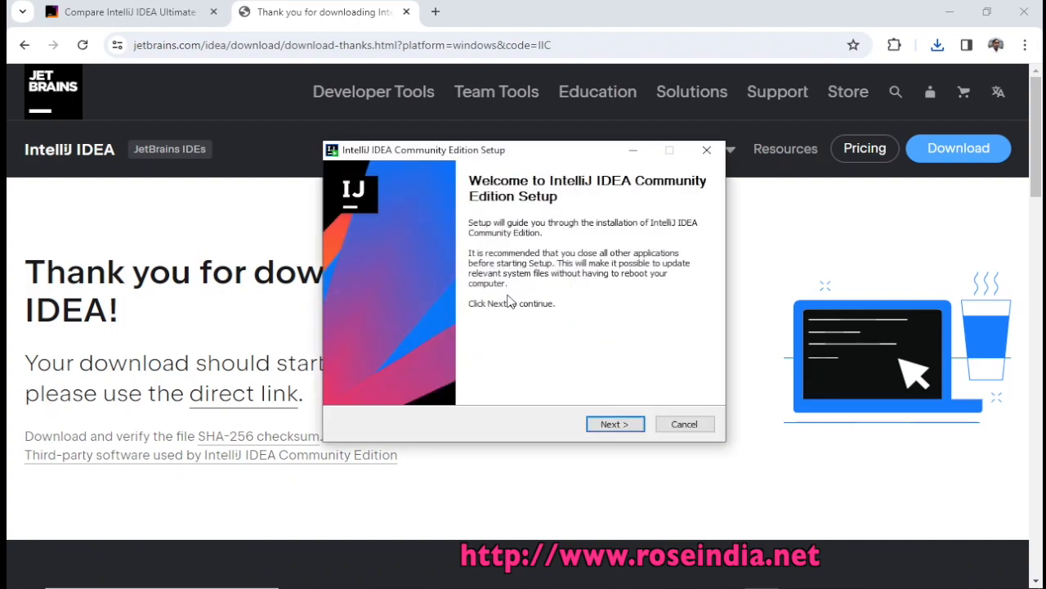
{"action": "left_click", "coordinate": [626, 427]}
{"action": "left_click", "coordinate": [627, 424]}
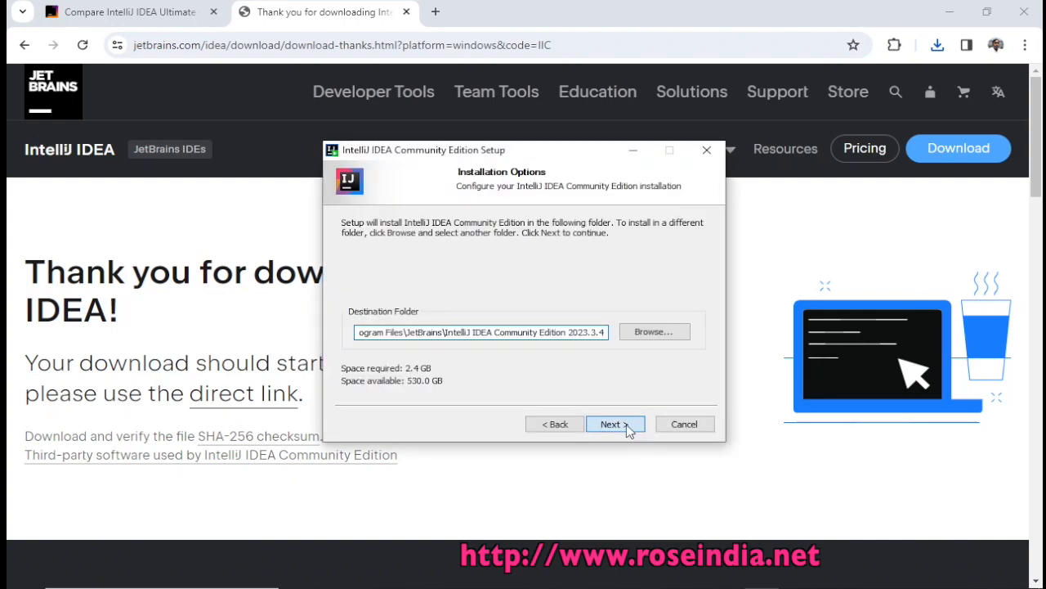
{"action": "left_click", "coordinate": [626, 424]}
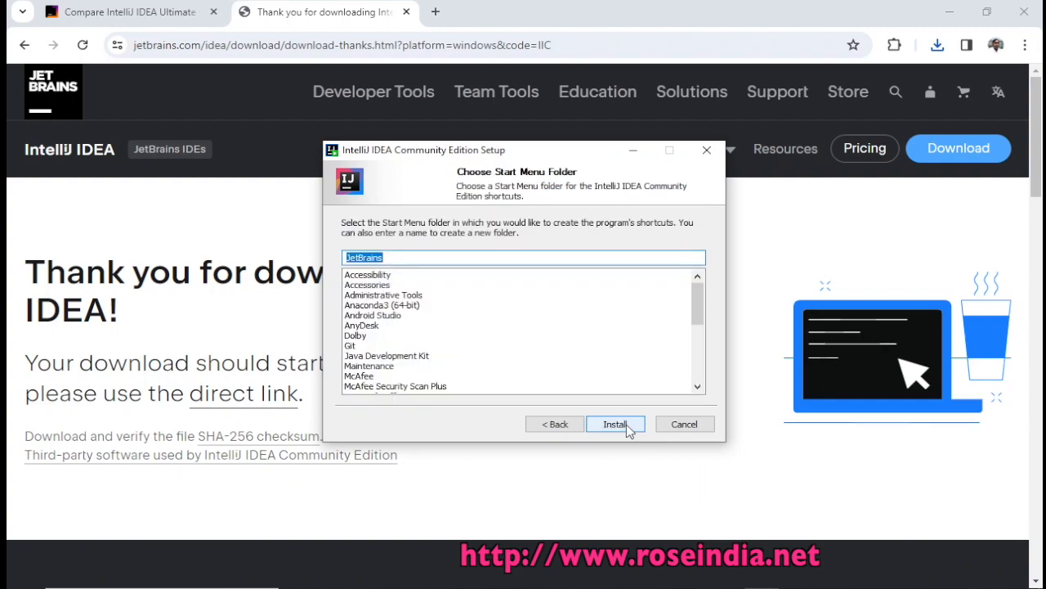
{"action": "left_click", "coordinate": [626, 424]}
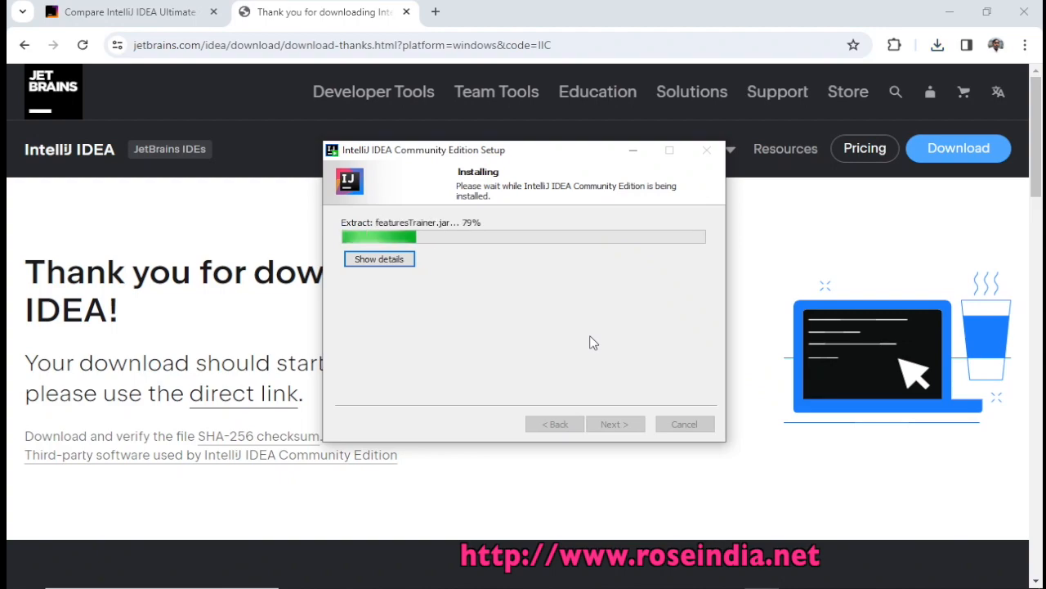
Step: Show the installation details and finish the setup with Run IntelliJ IDEA Community Edition enabled
{"action": "left_click", "coordinate": [391, 261]}
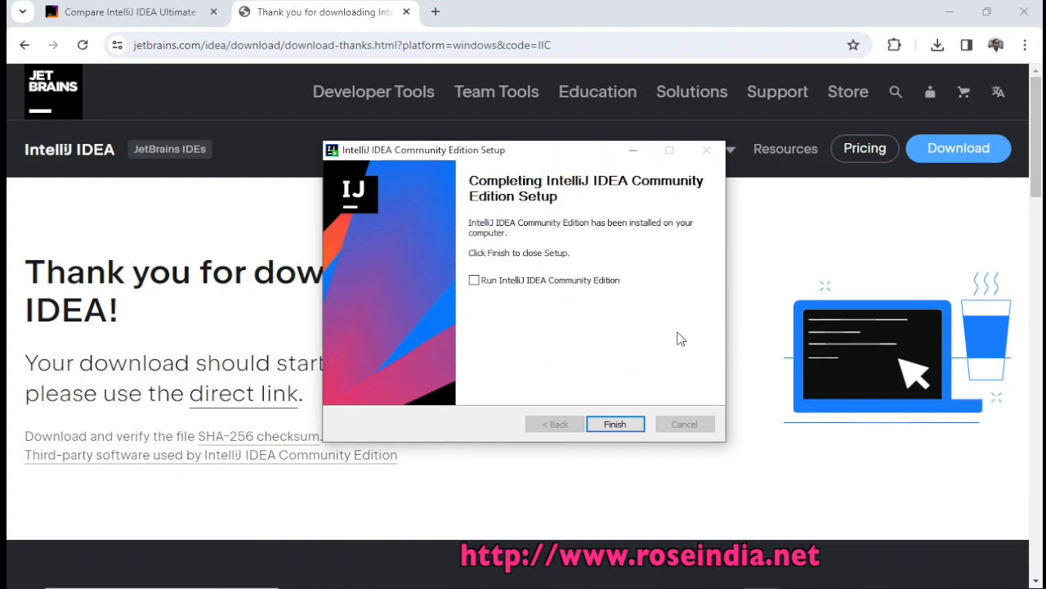
{"action": "left_click", "coordinate": [474, 281]}
{"action": "left_click", "coordinate": [613, 424]}
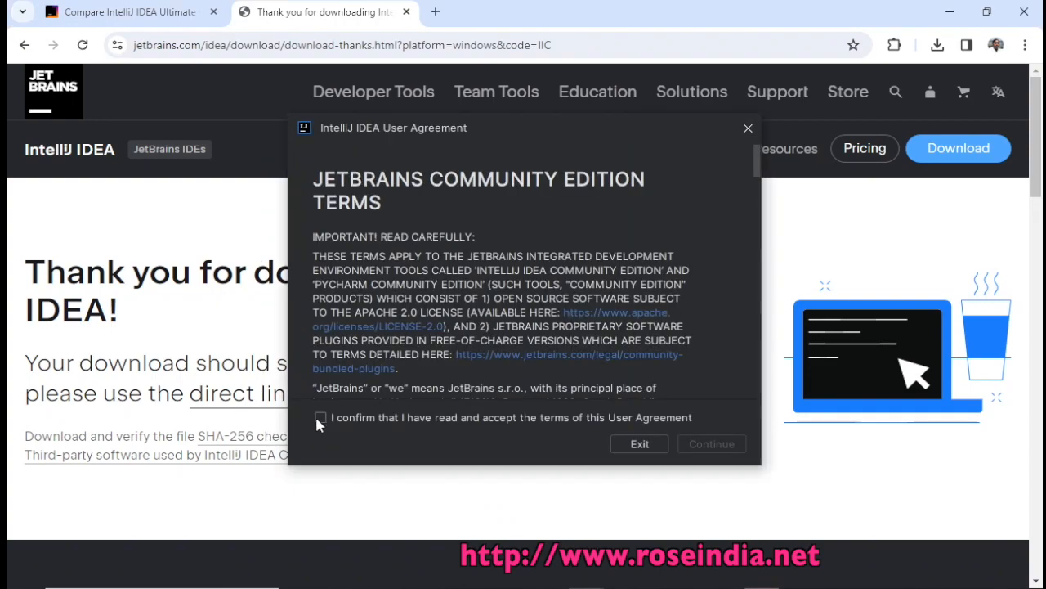
Step: Accept the Community Edition user agreement and decline sending anonymous usage statistics
{"action": "left_click", "coordinate": [317, 418]}
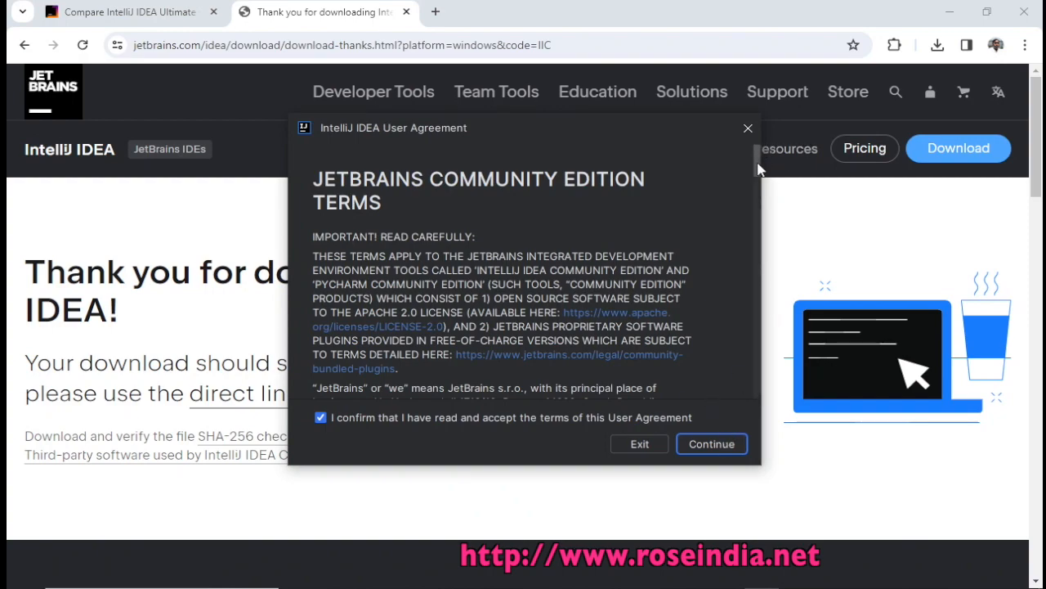
{"action": "left_click_drag", "start_coordinate": [757, 164], "coordinate": [766, 397]}
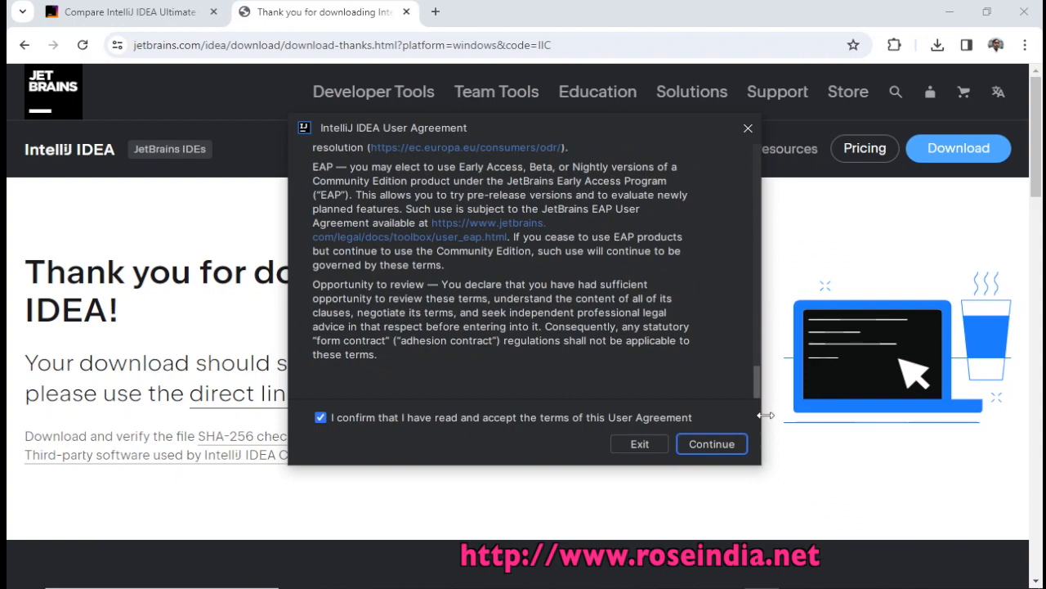
{"action": "left_click", "coordinate": [713, 445]}
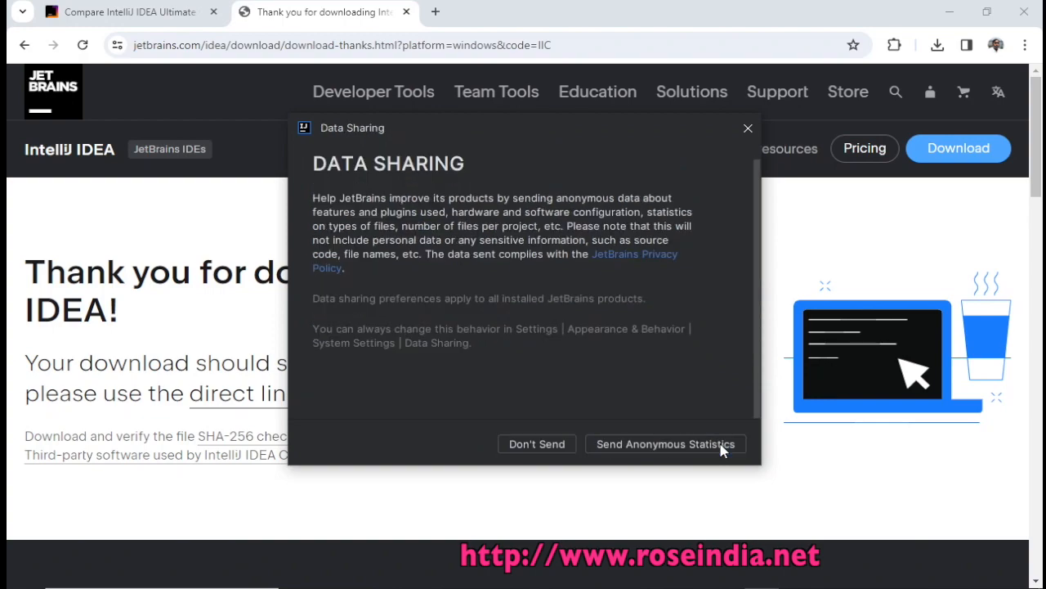
{"action": "left_click", "coordinate": [555, 444]}
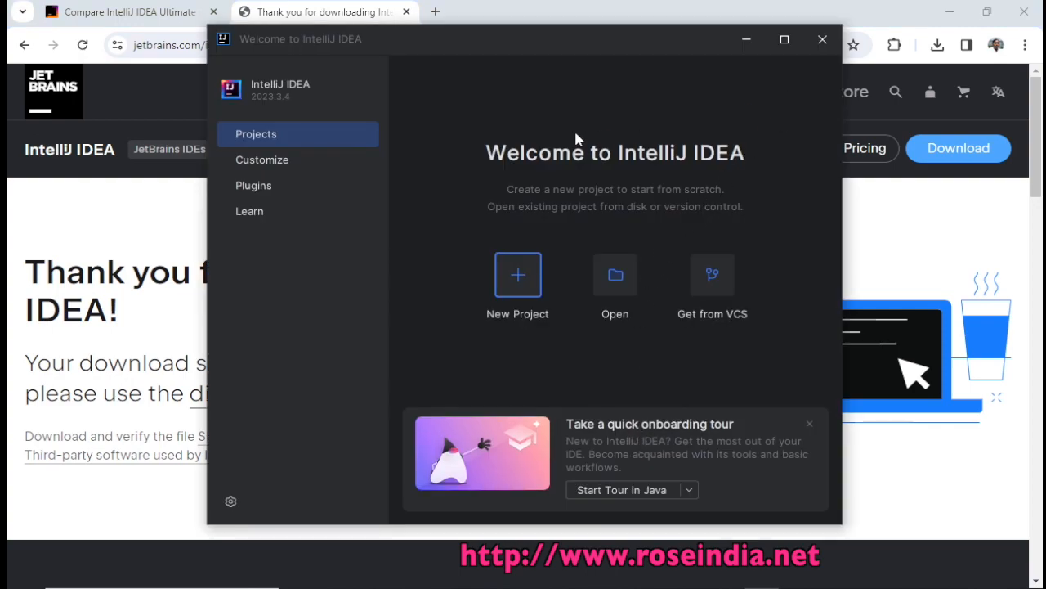
Step: Create a new Java project named HelloWorld with the IntelliJ build system, JDK 17 and sample code
{"action": "left_click", "coordinate": [511, 266]}
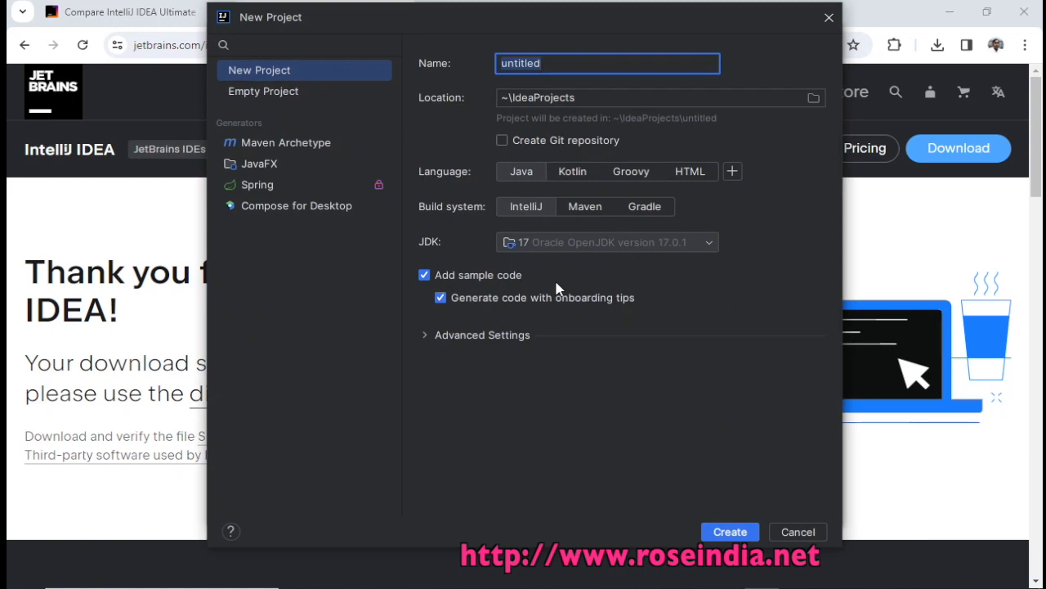
{"action": "left_click", "coordinate": [574, 65]}
{"action": "key", "text": "BackSpace"}
{"action": "key", "text": "BackSpace"}
{"action": "key", "text": "BackSpace"}
{"action": "key", "text": "BackSpace"}
{"action": "key", "text": "BackSpace"}
{"action": "key", "text": "BackSpace"}
{"action": "key", "text": "BackSpace"}
{"action": "key", "text": "BackSpace"}
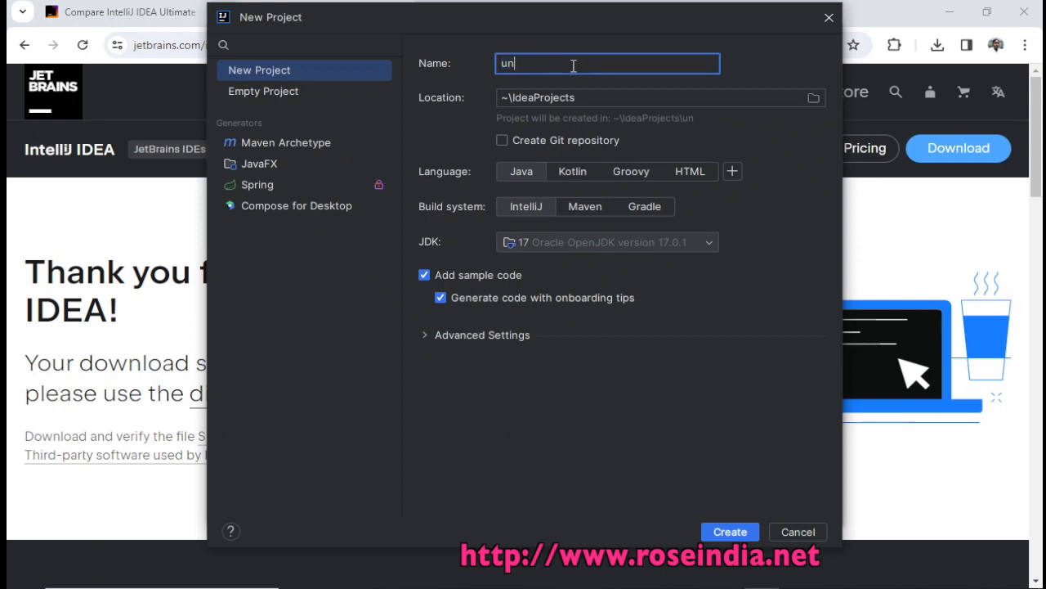
{"action": "type", "text": "HelloWorld"}
{"action": "left_click", "coordinate": [728, 531]}
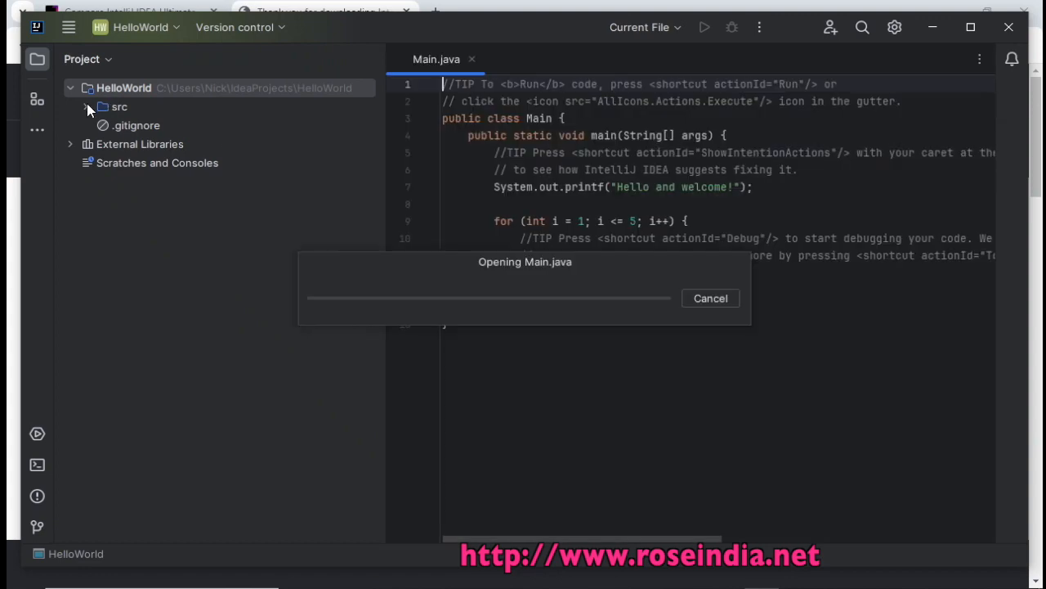
{"action": "left_click", "coordinate": [625, 225]}
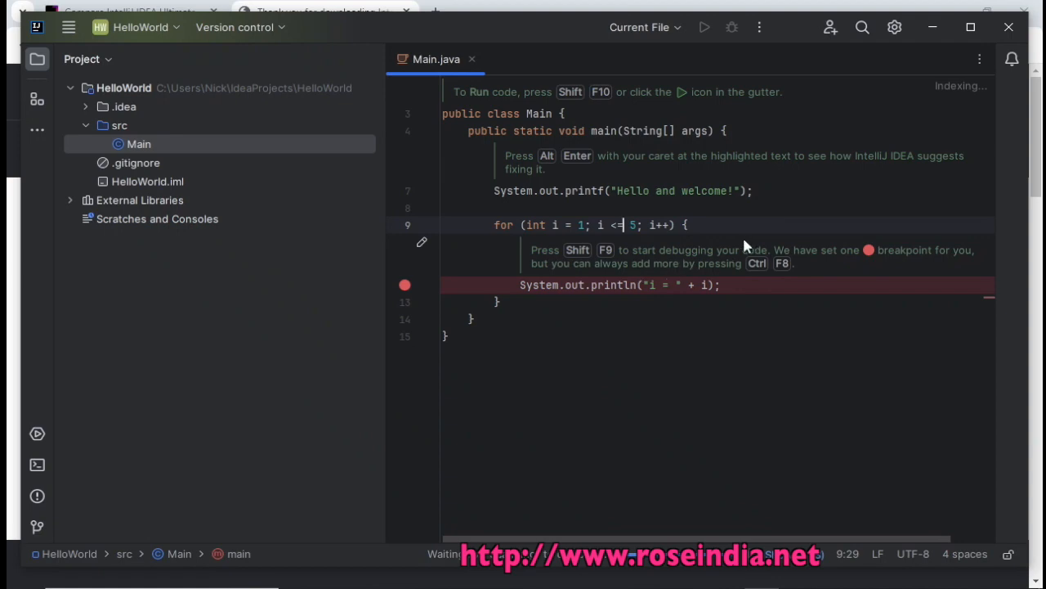
{"action": "left_click", "coordinate": [570, 204]}
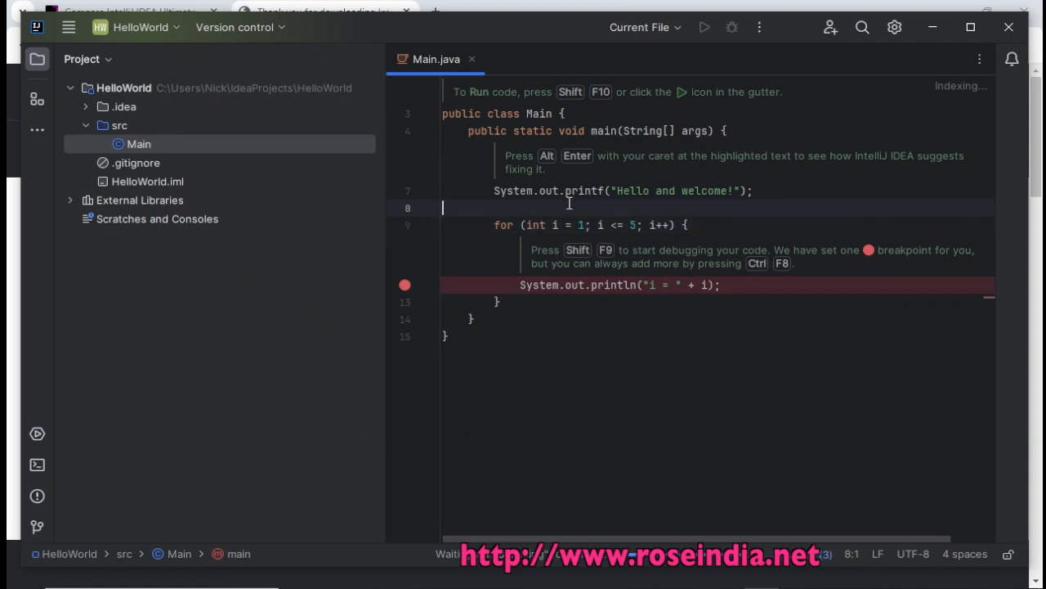
{"action": "right_click", "coordinate": [566, 199]}
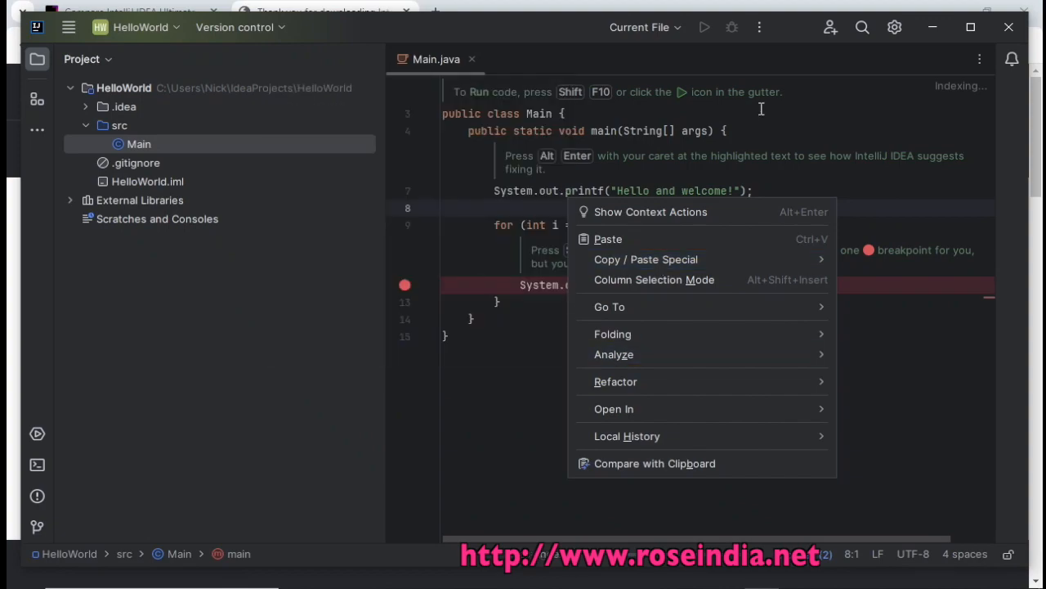
{"action": "left_click", "coordinate": [564, 114]}
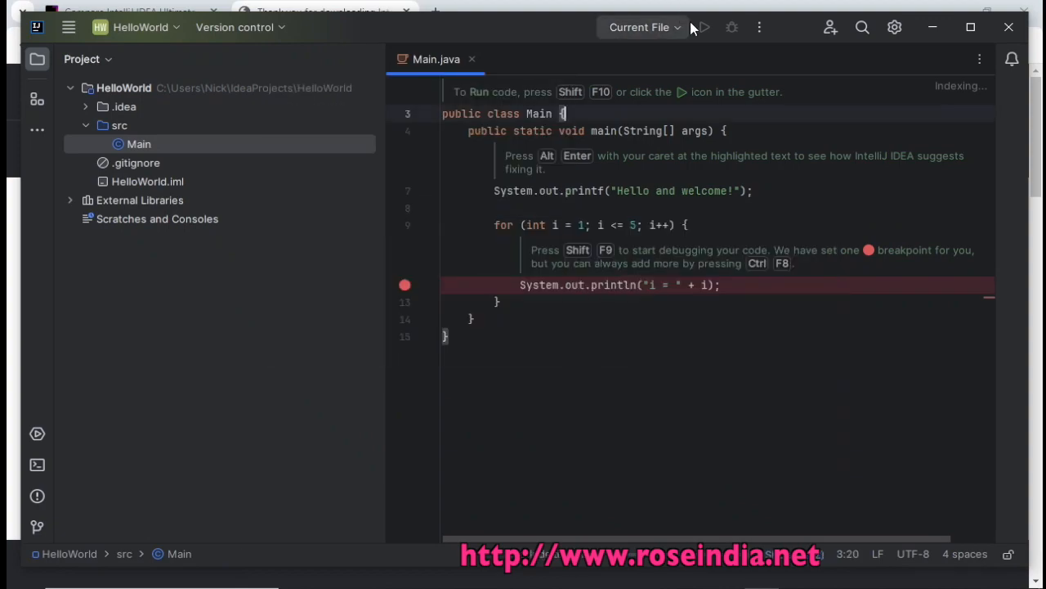
Step: Add a new Application run configuration named Runjava with the java 17 SDK and save it
{"action": "left_click", "coordinate": [676, 28]}
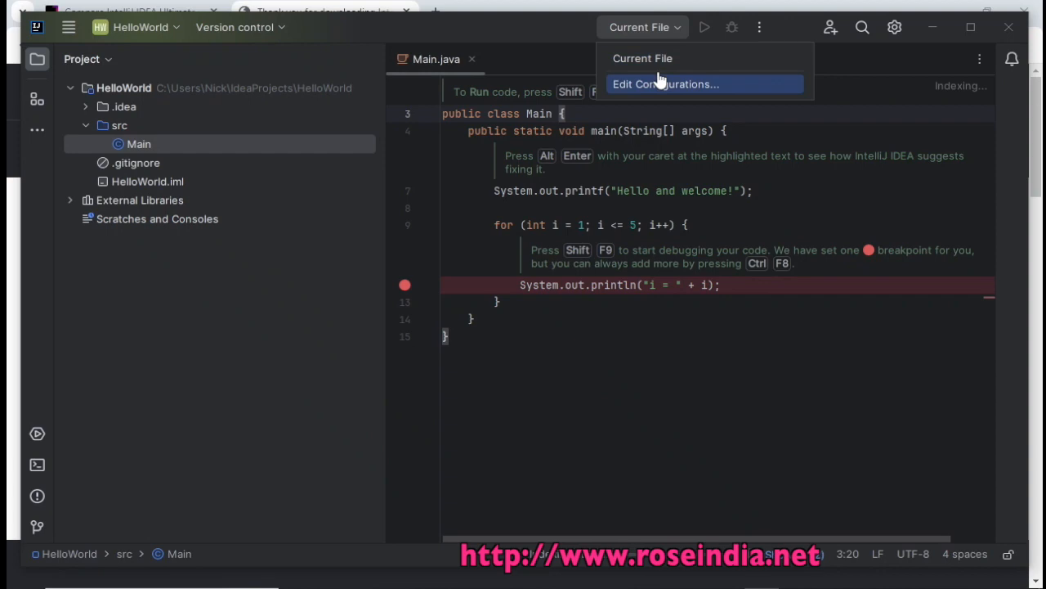
{"action": "left_click", "coordinate": [720, 31]}
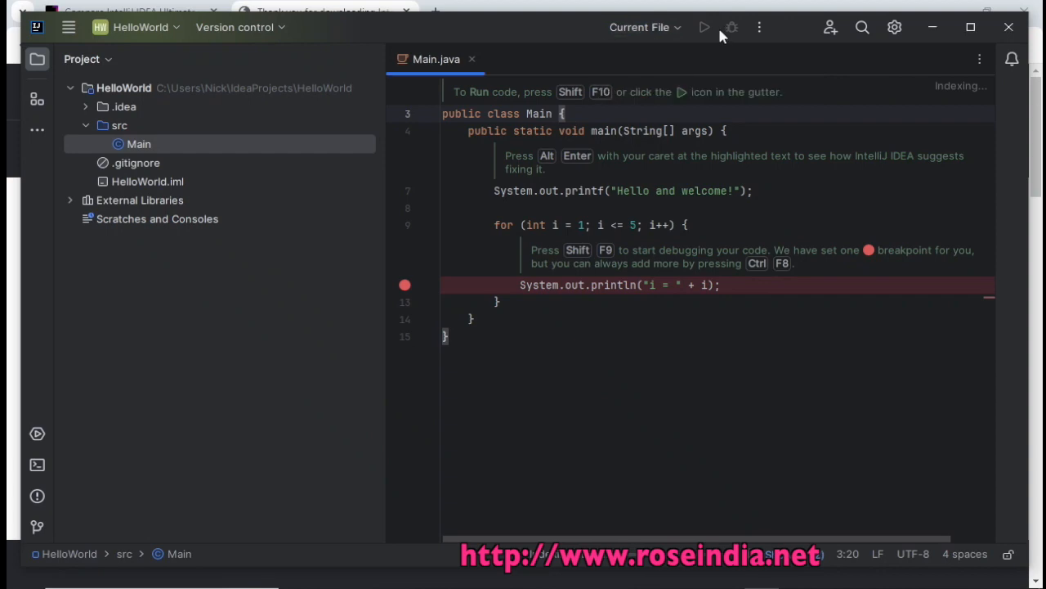
{"action": "left_click", "coordinate": [669, 30]}
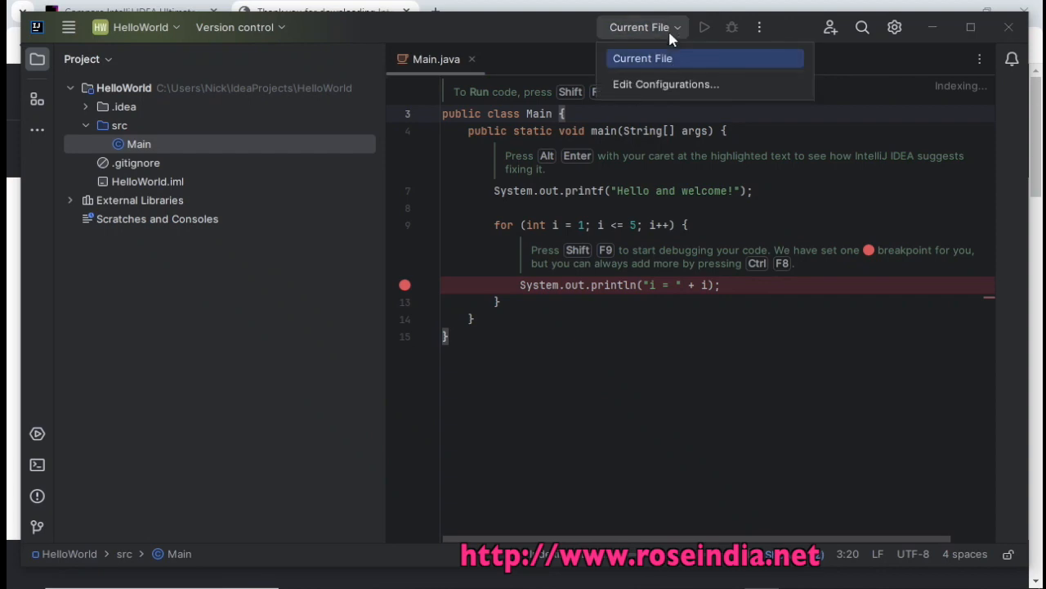
{"action": "left_click", "coordinate": [662, 83]}
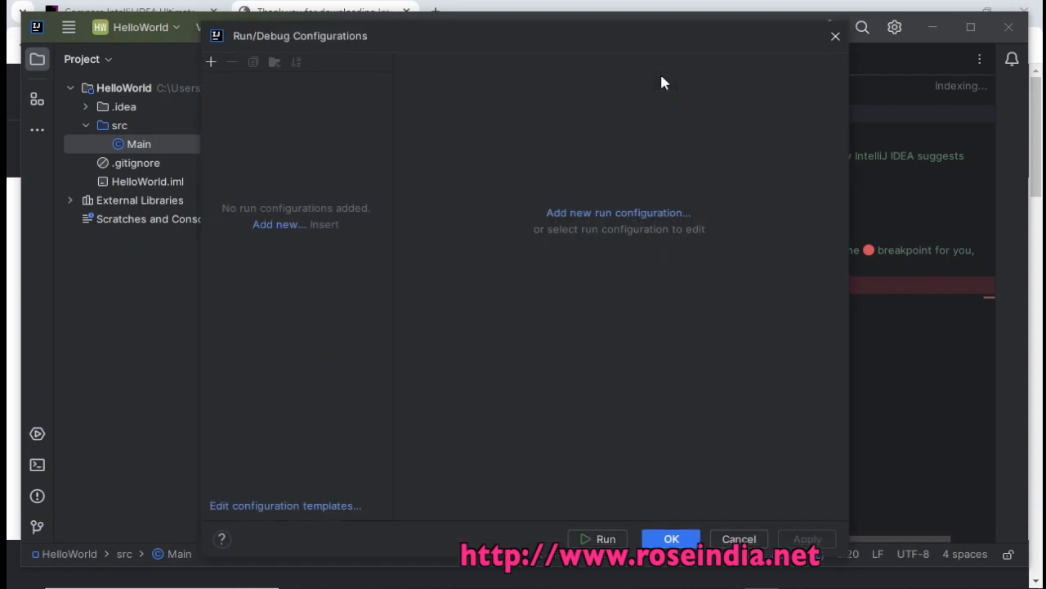
{"action": "left_click", "coordinate": [272, 226]}
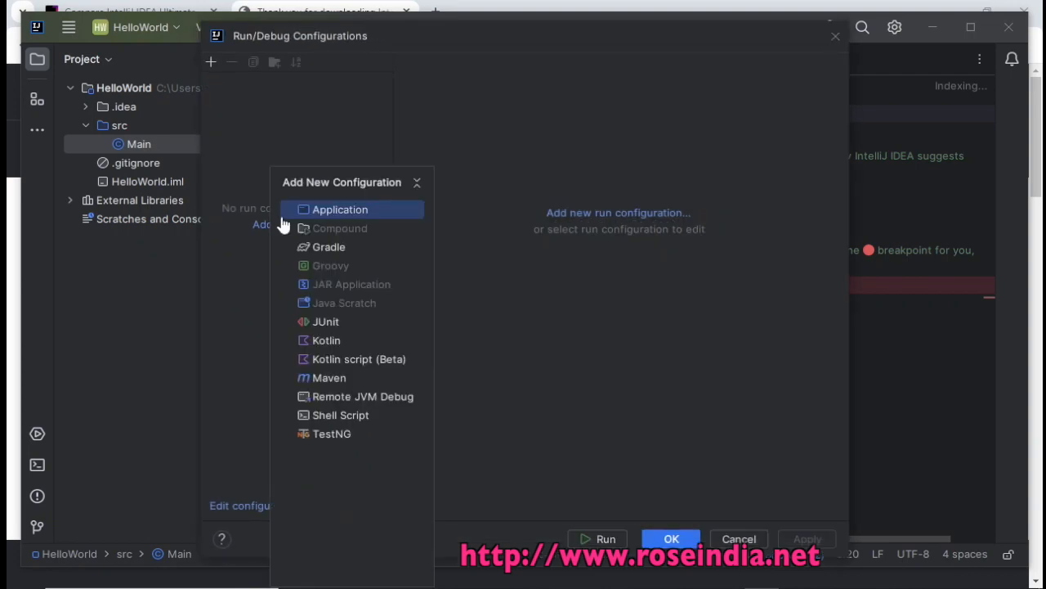
{"action": "left_click", "coordinate": [373, 219]}
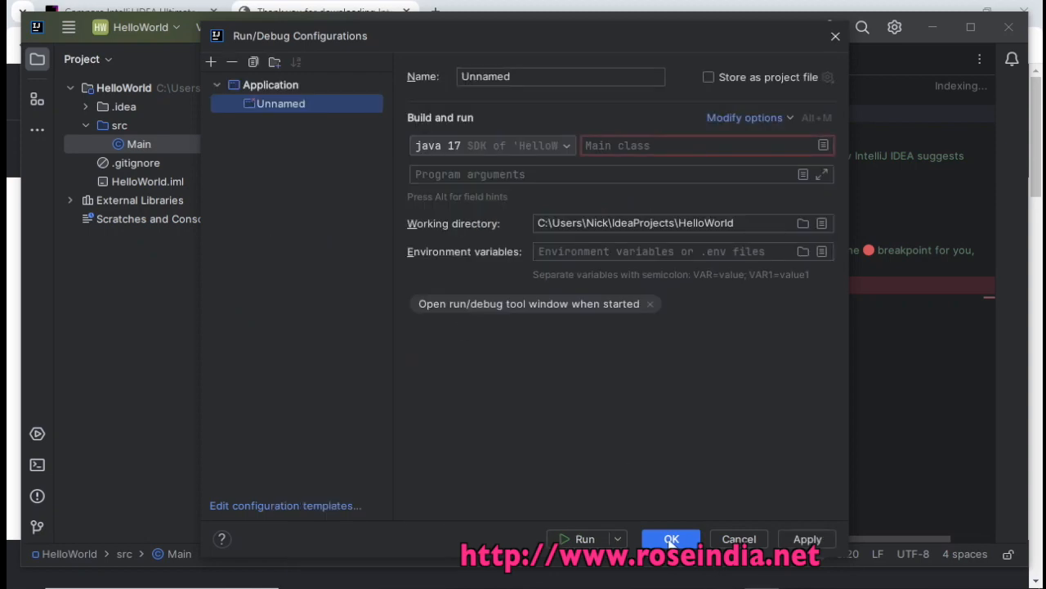
{"action": "double_click", "coordinate": [528, 85]}
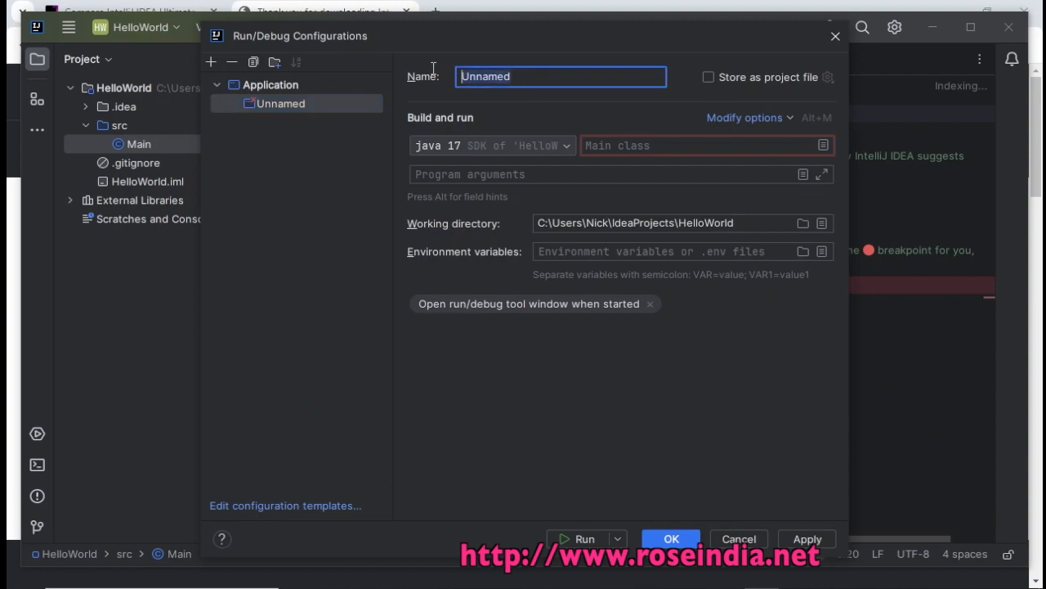
{"action": "type", "text": "Runjava"}
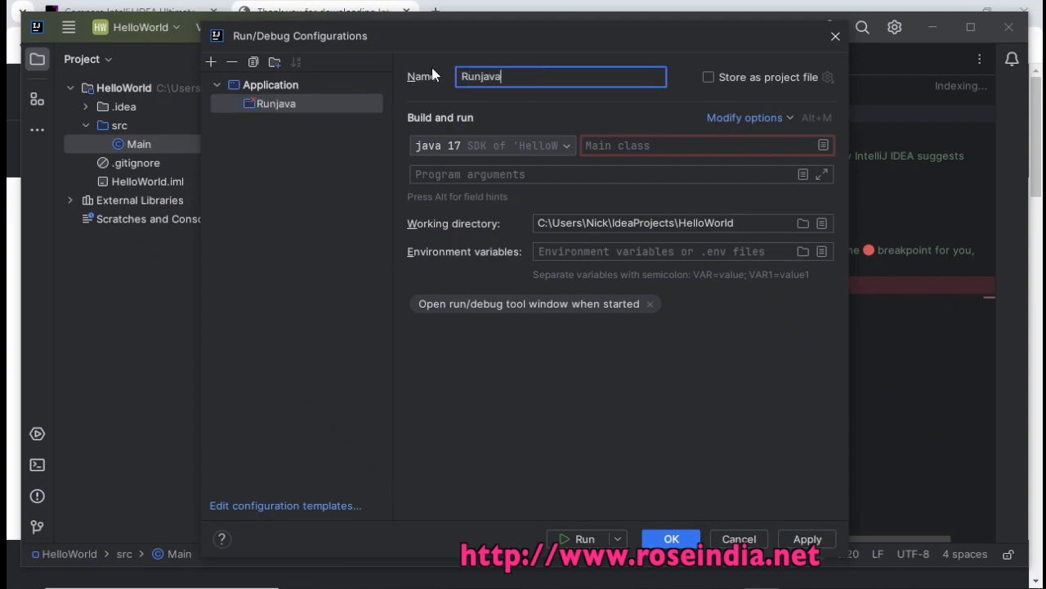
{"action": "left_click", "coordinate": [678, 541]}
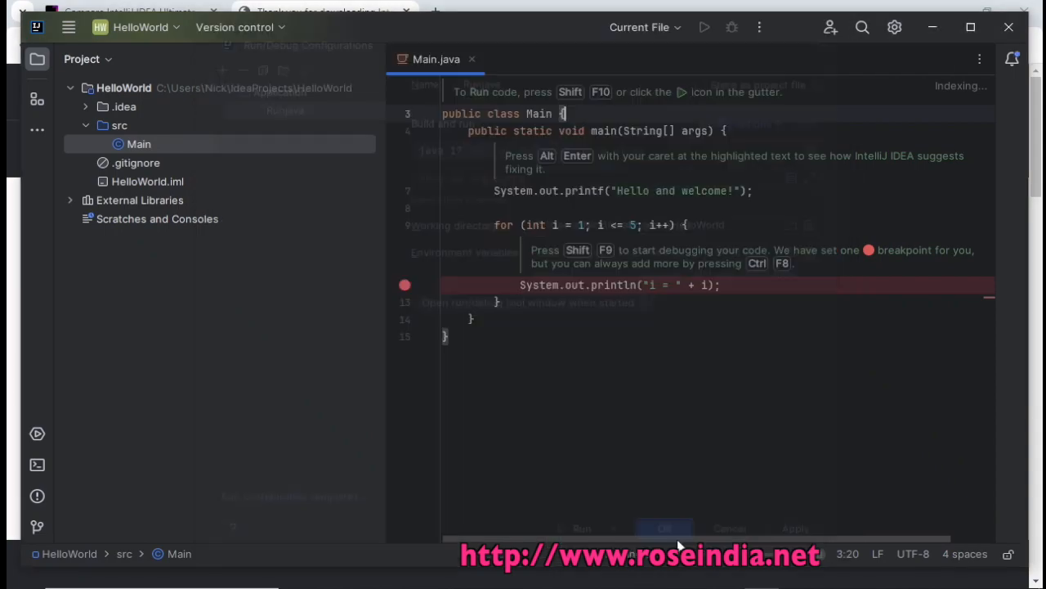
Step: Maximize the IDE window and apply Main as the main class of the Runjava configuration
{"action": "left_click", "coordinate": [704, 27]}
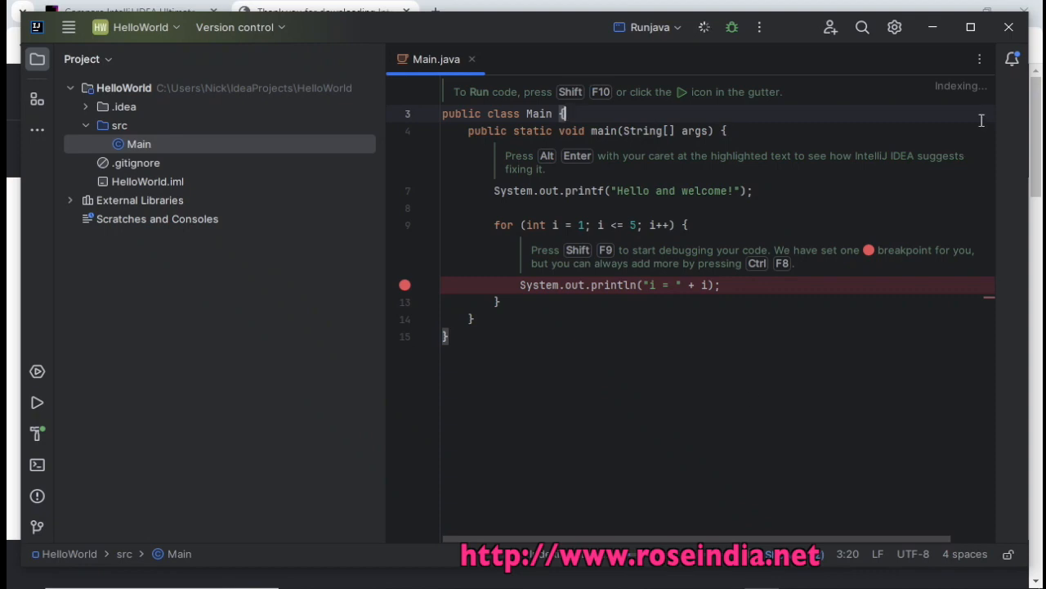
{"action": "left_click", "coordinate": [973, 28]}
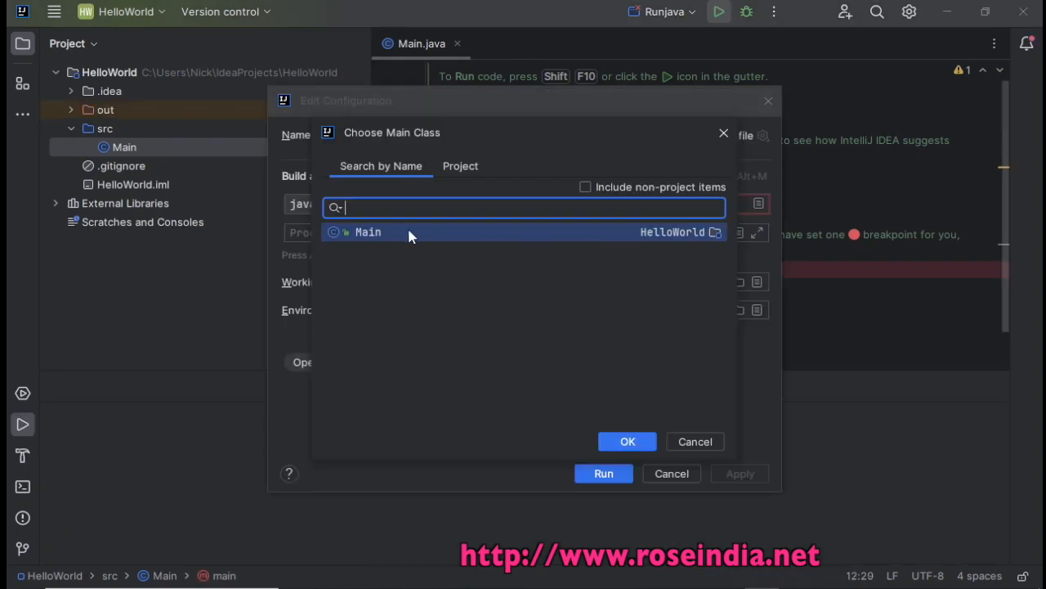
{"action": "left_click", "coordinate": [627, 446]}
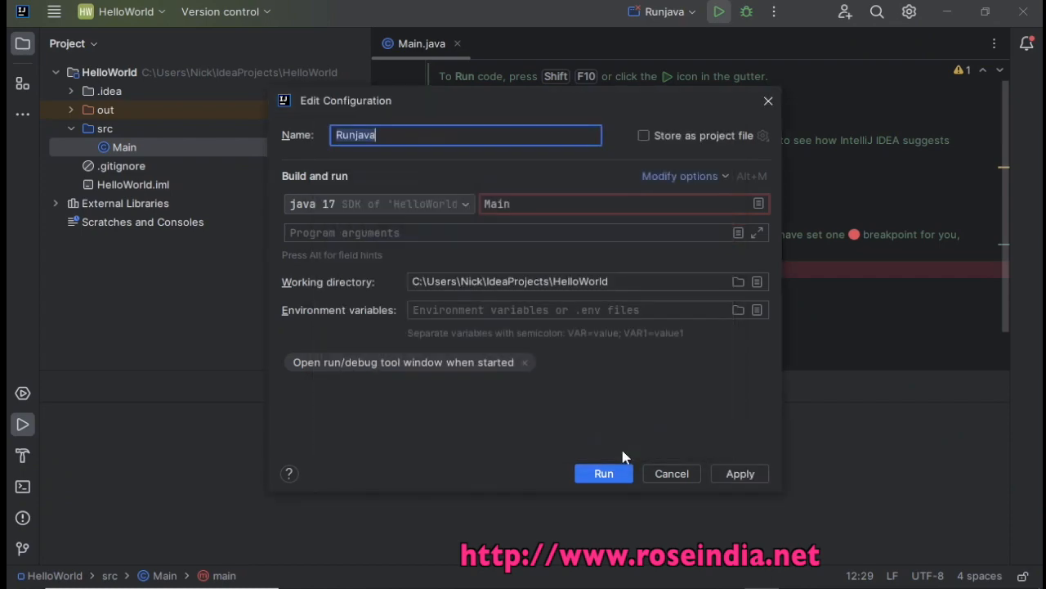
{"action": "left_click", "coordinate": [727, 475]}
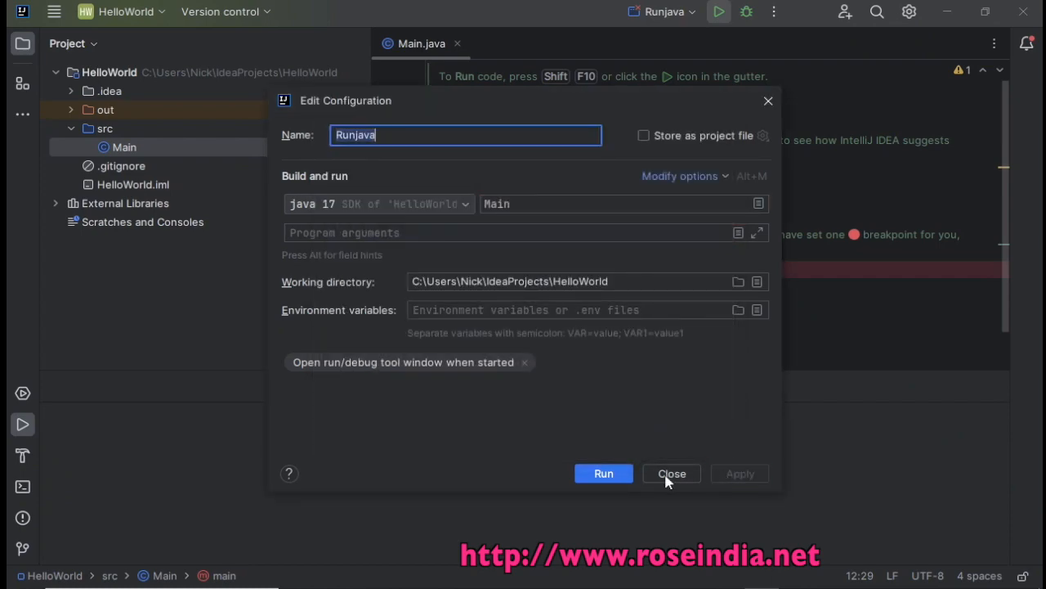
Step: Run the program with the Runjava configuration and review its console output
{"action": "left_click", "coordinate": [605, 473]}
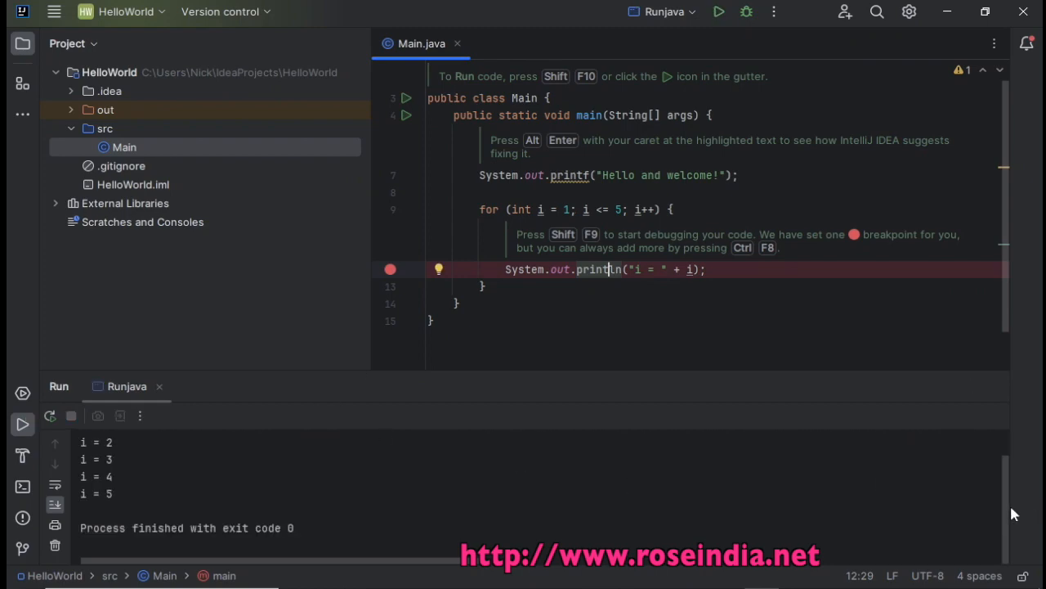
{"action": "left_click_drag", "start_coordinate": [1002, 506], "coordinate": [1006, 472]}
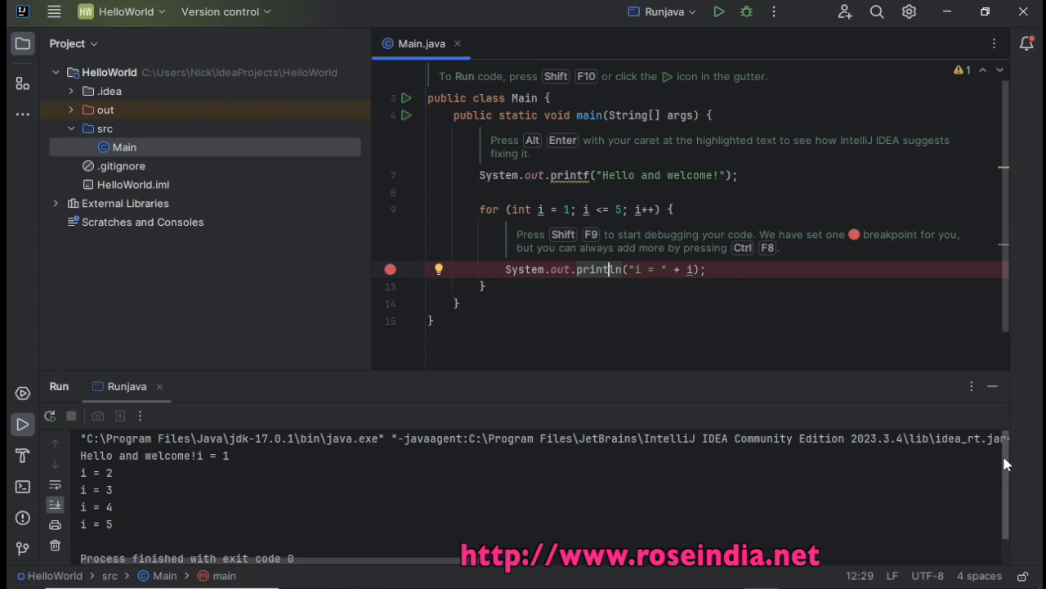
{"action": "left_click_drag", "start_coordinate": [1006, 471], "coordinate": [1006, 496]}
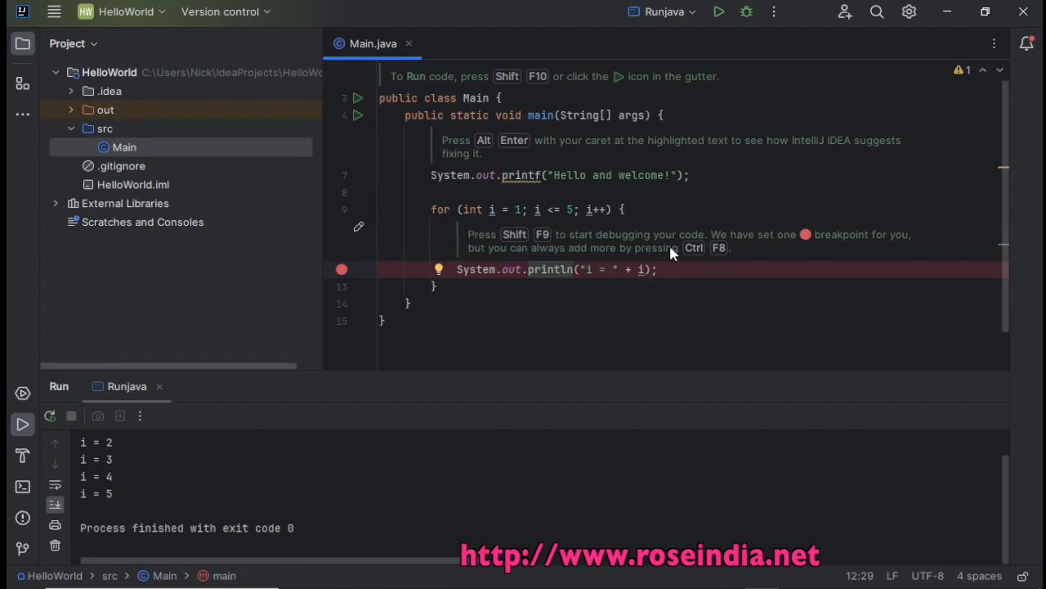